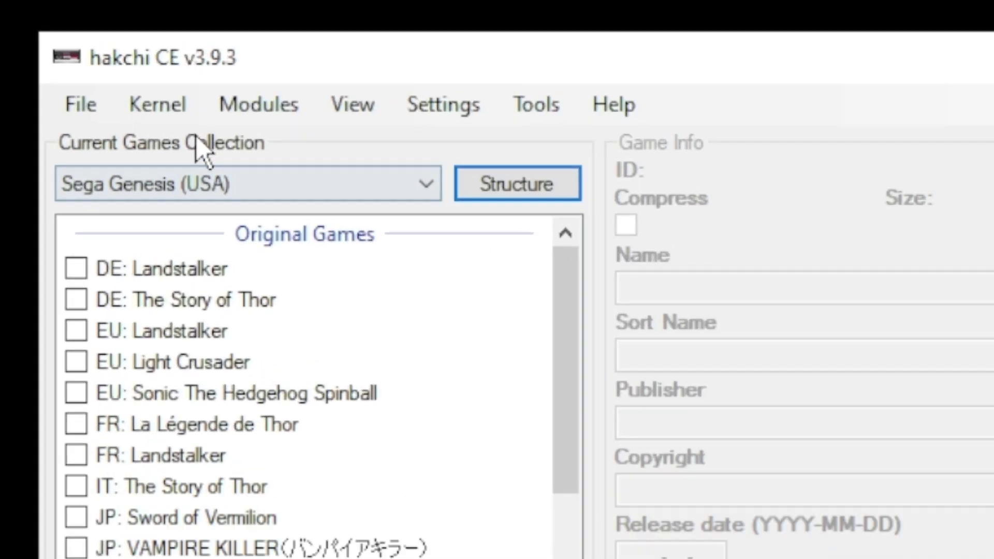
Step: Install the custom kernel on the mini with Kernel > Install / Repair, confirming Yes
{"action": "left_click", "coordinate": [73, 45]}
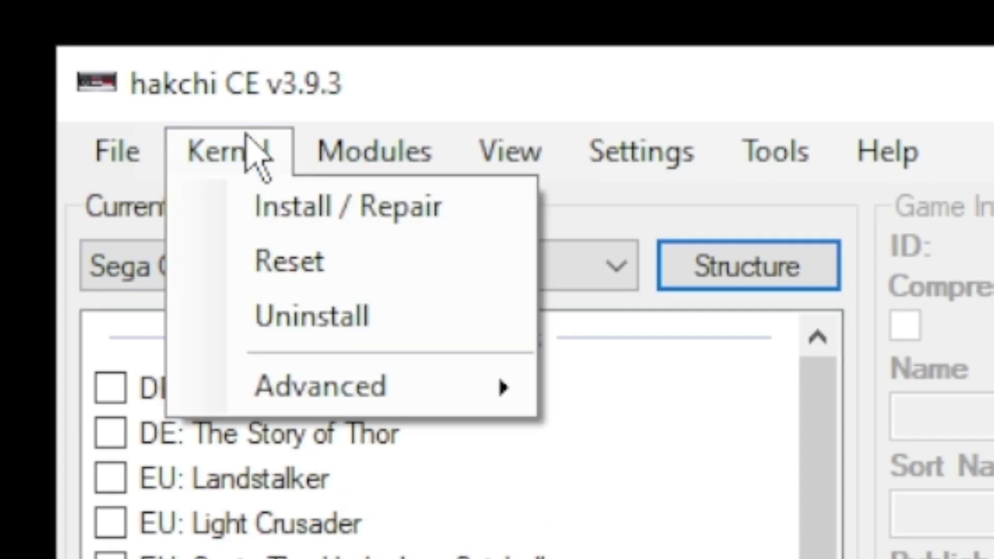
{"action": "left_click", "coordinate": [270, 217]}
{"action": "left_click", "coordinate": [455, 319]}
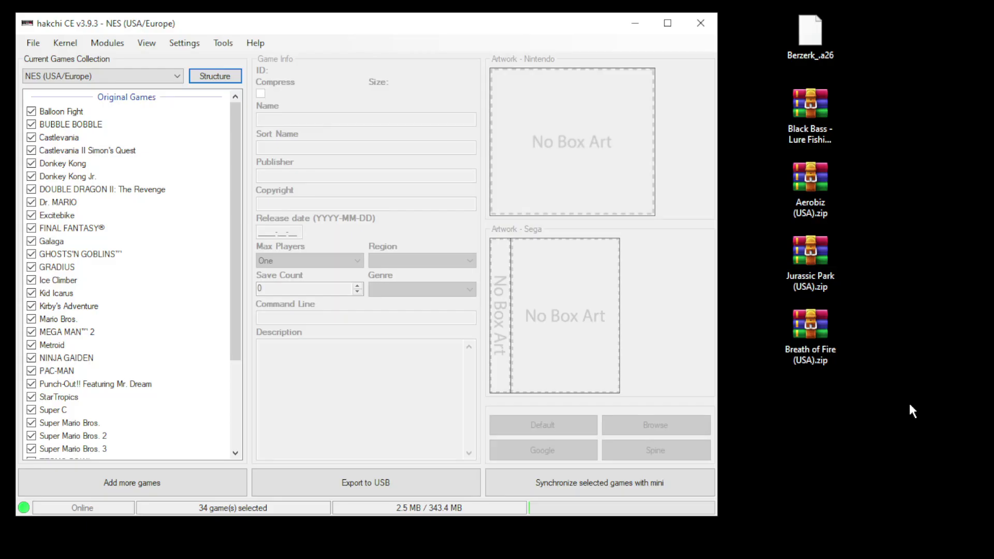
Step: Add the five desktop games (39 selected) and switch the structure to Custom - Use folders manager
{"action": "left_click_drag", "start_coordinate": [921, 404], "coordinate": [142, 243]}
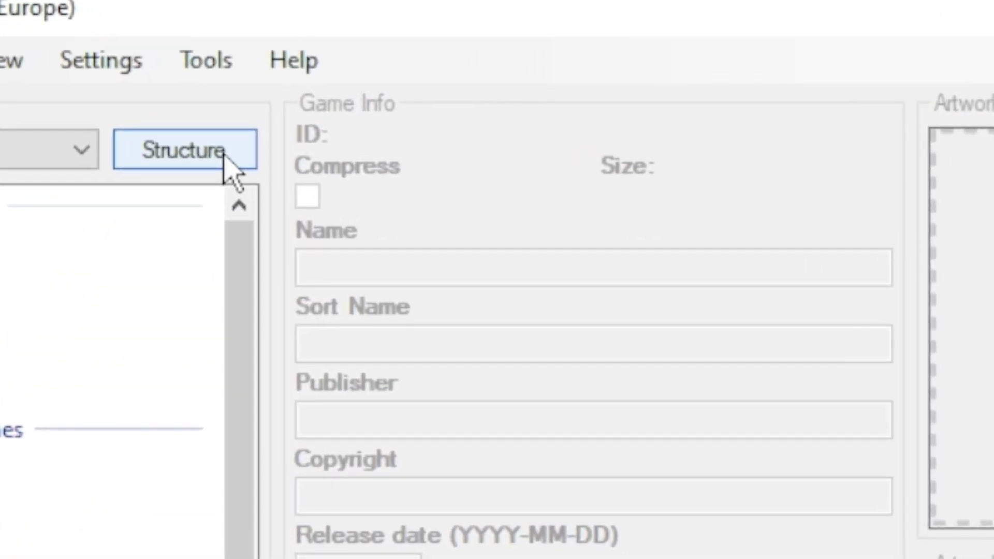
{"action": "left_click", "coordinate": [225, 155]}
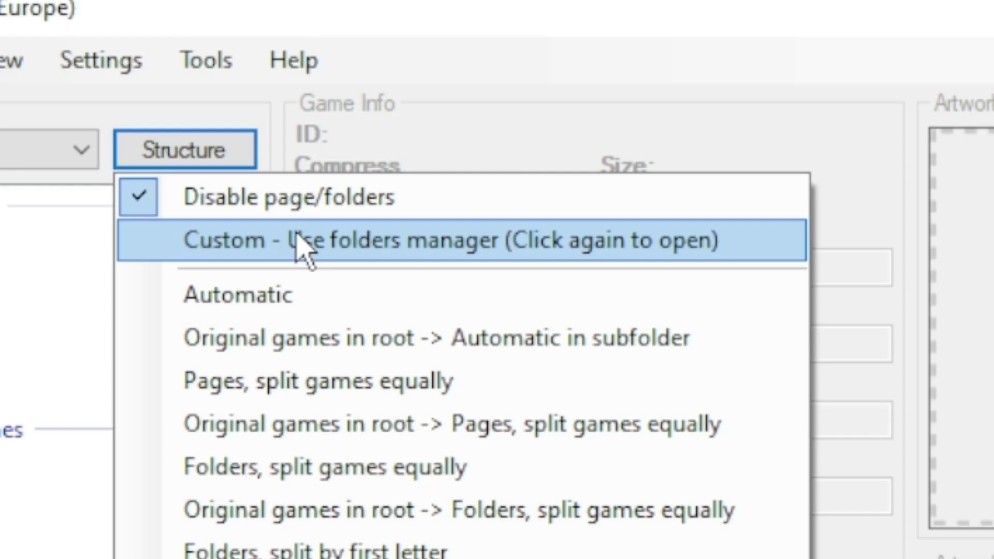
{"action": "left_click", "coordinate": [303, 243]}
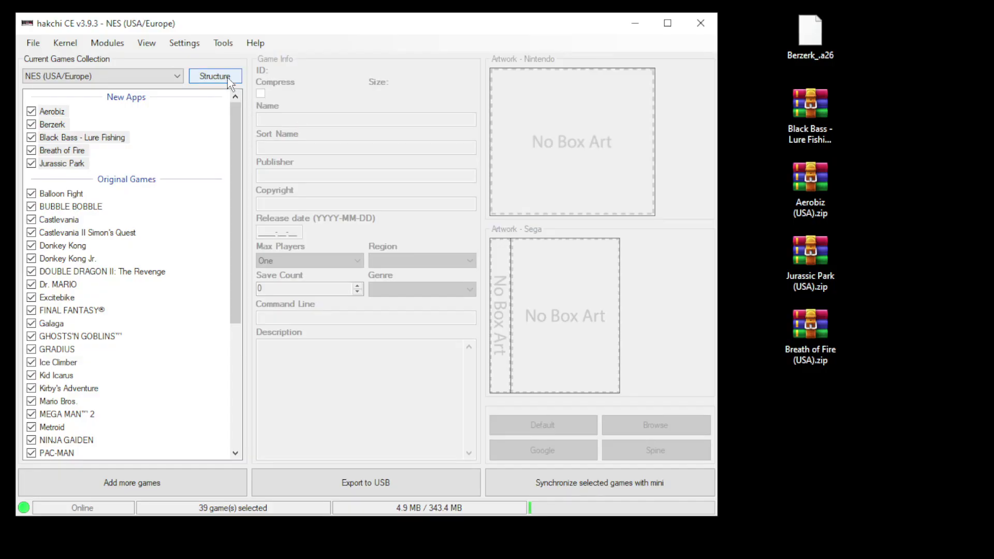
{"action": "left_click", "coordinate": [228, 78]}
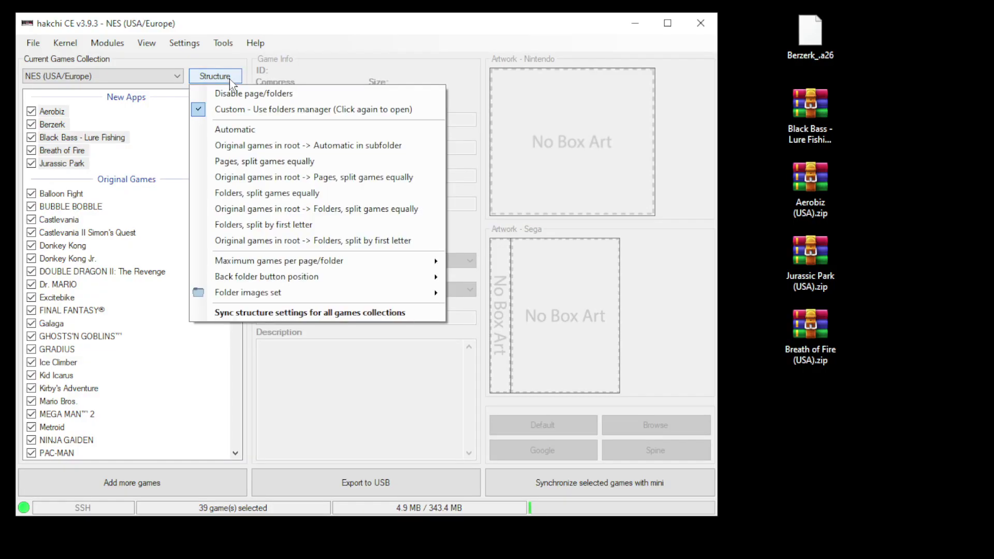
{"action": "left_click", "coordinate": [224, 109]}
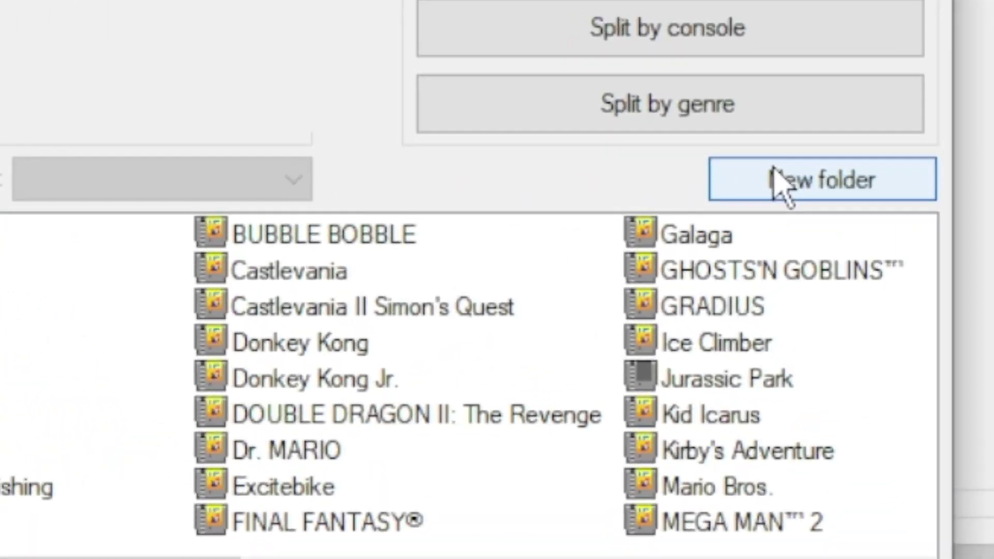
Step: Create a new home-menu folder named Favs
{"action": "left_click", "coordinate": [779, 184]}
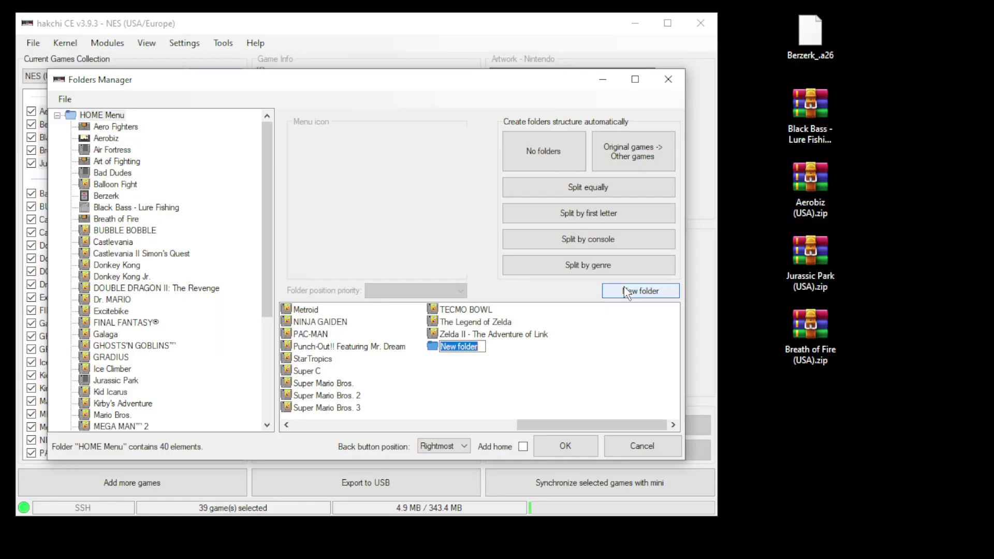
{"action": "type", "text": "Favs"}
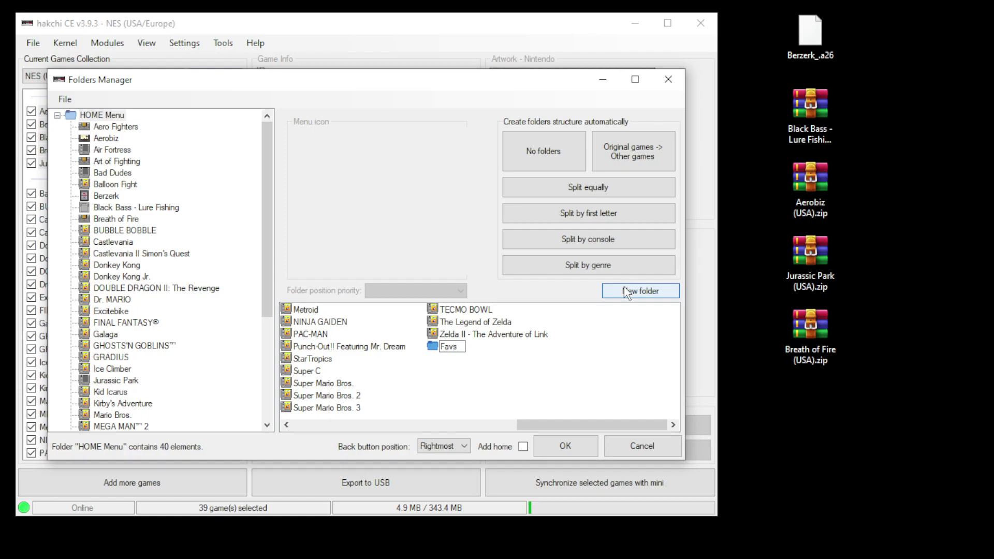
{"action": "key", "text": "Return"}
Step: Move Zelda II, Super C and Super Mario Bros. 2 into the Favs folder
{"action": "mouse_move", "coordinate": [454, 335]}
{"action": "left_mouse_down"}
{"action": "mouse_move", "coordinate": [433, 351]}
{"action": "mouse_move", "coordinate": [444, 330]}
{"action": "left_mouse_up"}
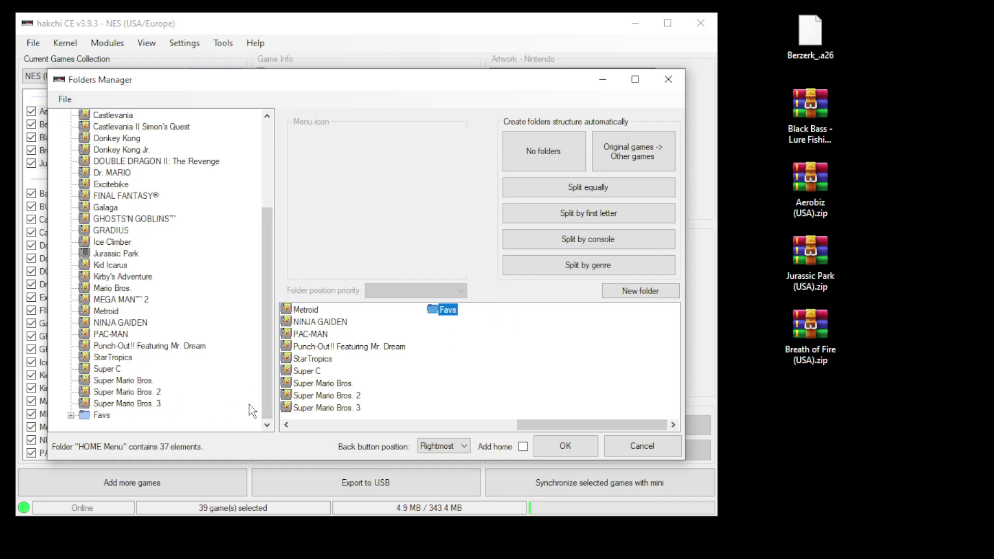
{"action": "left_click_drag", "start_coordinate": [300, 371], "coordinate": [109, 417]}
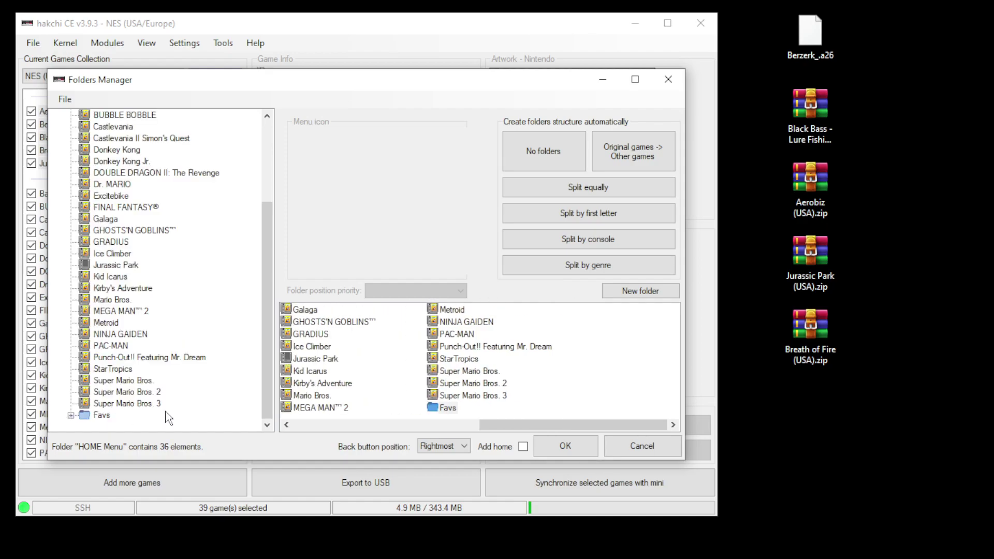
{"action": "left_click", "coordinate": [439, 389]}
{"action": "left_click_drag", "start_coordinate": [439, 389], "coordinate": [102, 415]}
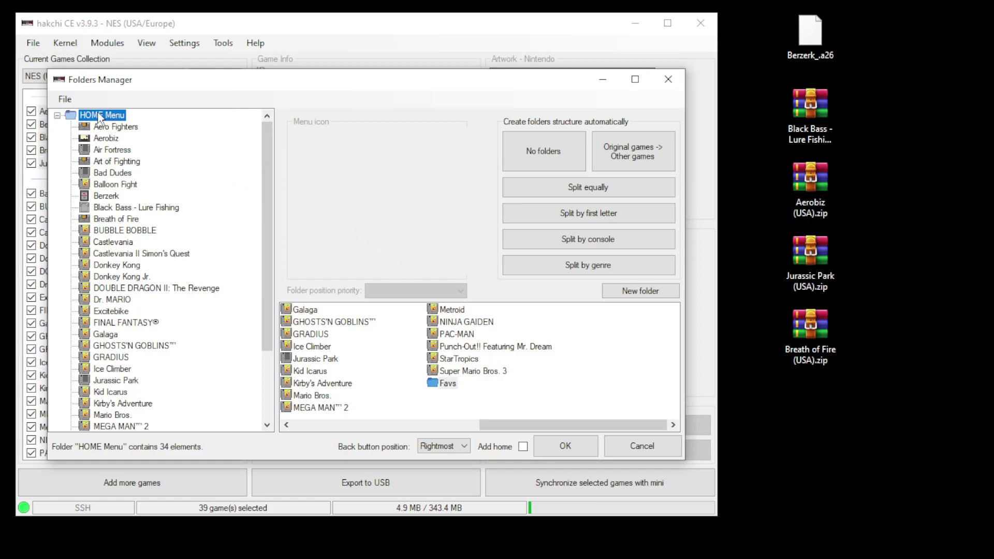
Step: Remove all folders so every game sits directly on the home menu
{"action": "left_click", "coordinate": [532, 143]}
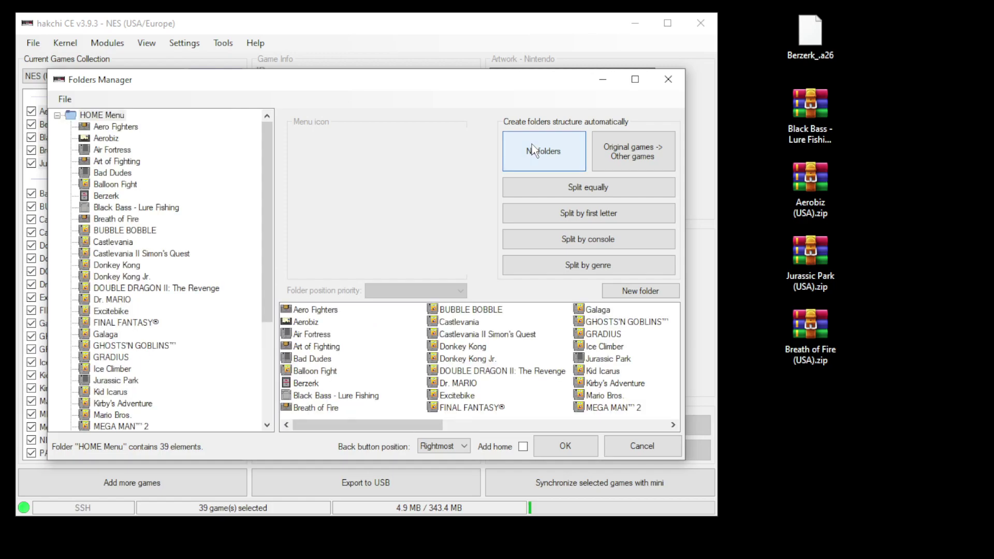
{"action": "scroll", "coordinate": [130, 168], "scroll_direction": "down", "scroll_amount": 3}
{"action": "scroll", "coordinate": [130, 168], "scroll_direction": "down", "scroll_amount": 2}
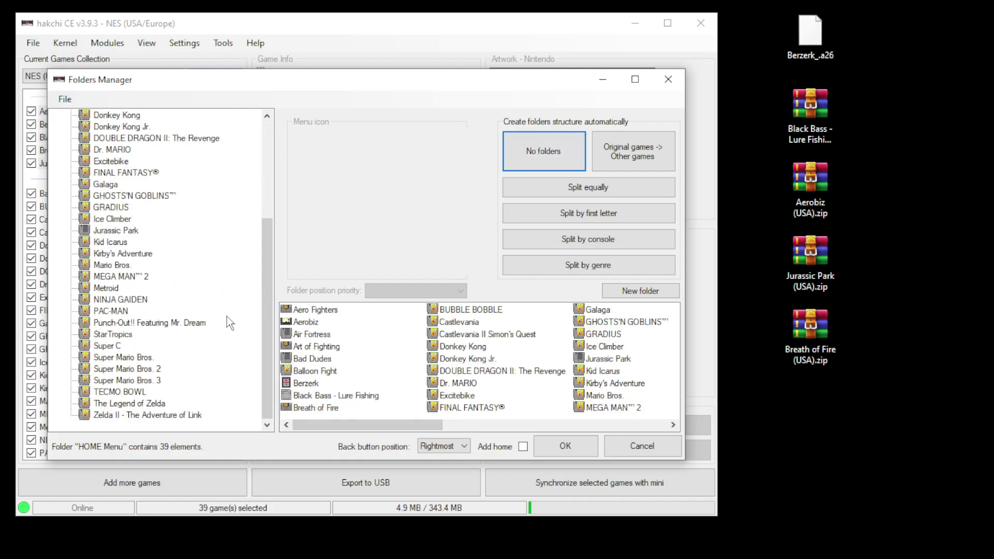
{"action": "left_click", "coordinate": [567, 162]}
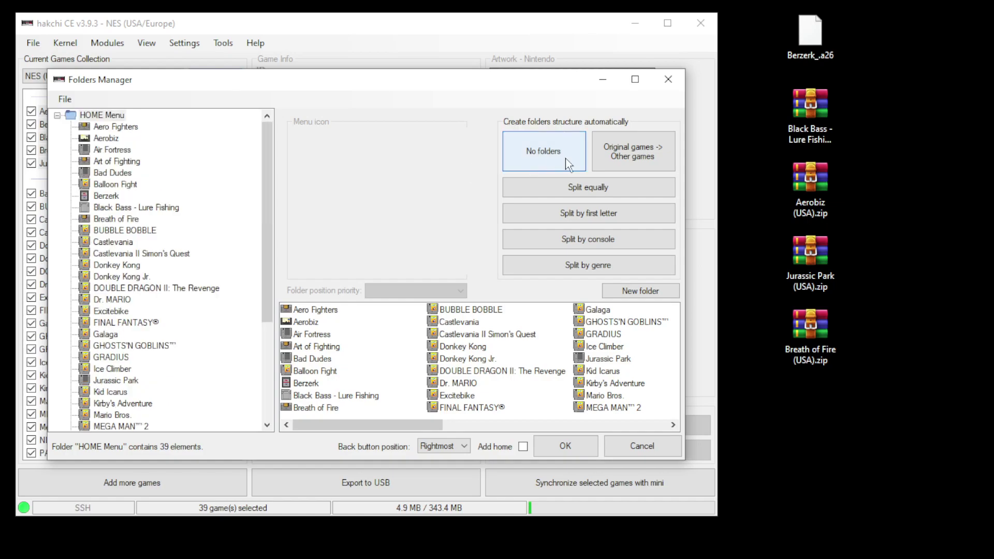
Step: Apply Original games -> Other games and inspect the titles in the More games... folder
{"action": "left_click", "coordinate": [639, 156]}
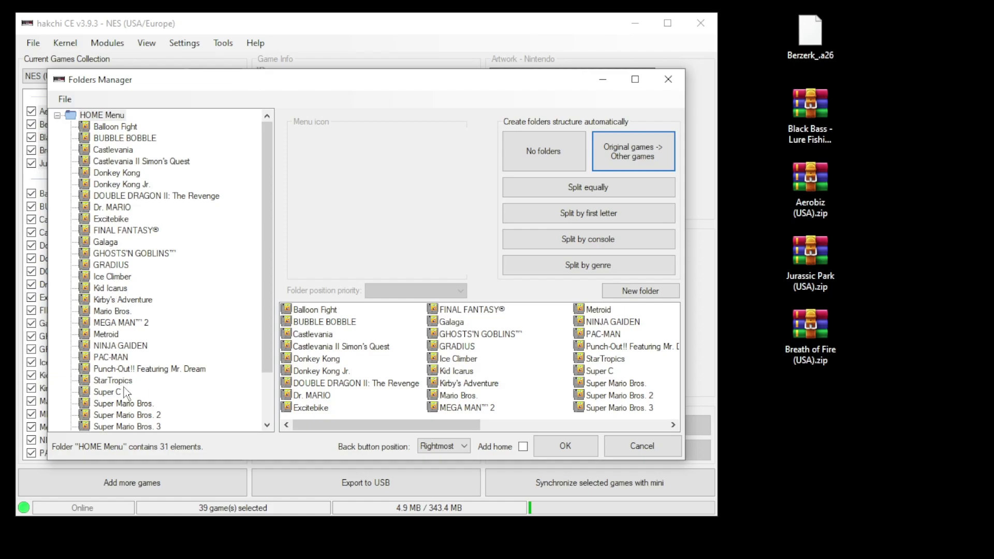
{"action": "scroll", "coordinate": [131, 287], "scroll_direction": "down", "scroll_amount": 2}
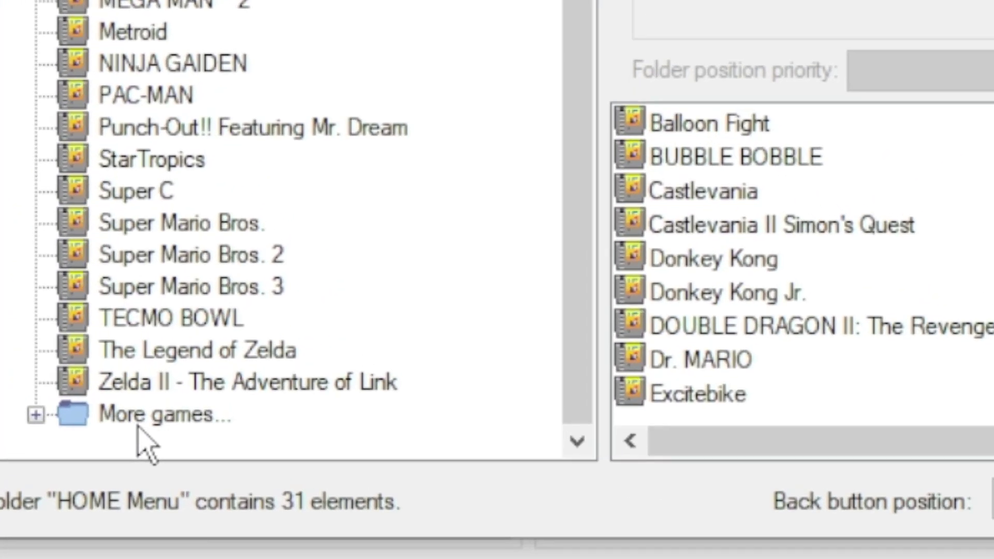
{"action": "left_click", "coordinate": [168, 422]}
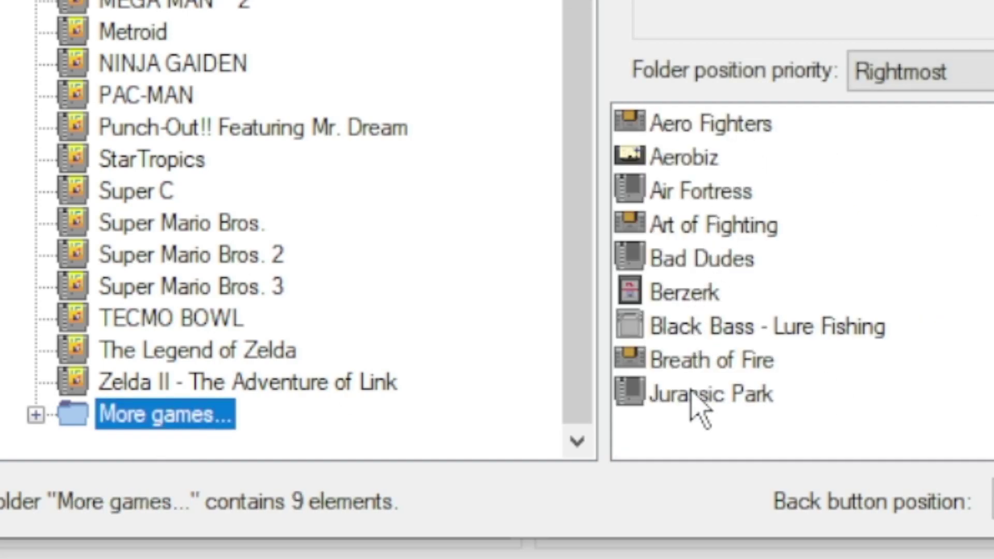
Step: Try Split equally, check the AER - GHO and GRA - ZEL folders, then revert to no folders
{"action": "left_click", "coordinate": [544, 150]}
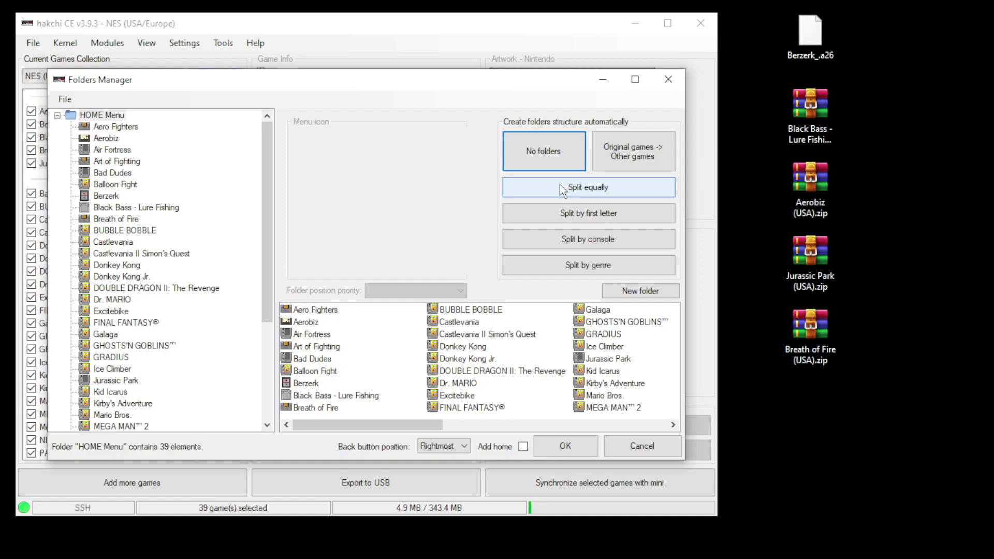
{"action": "left_click", "coordinate": [559, 184]}
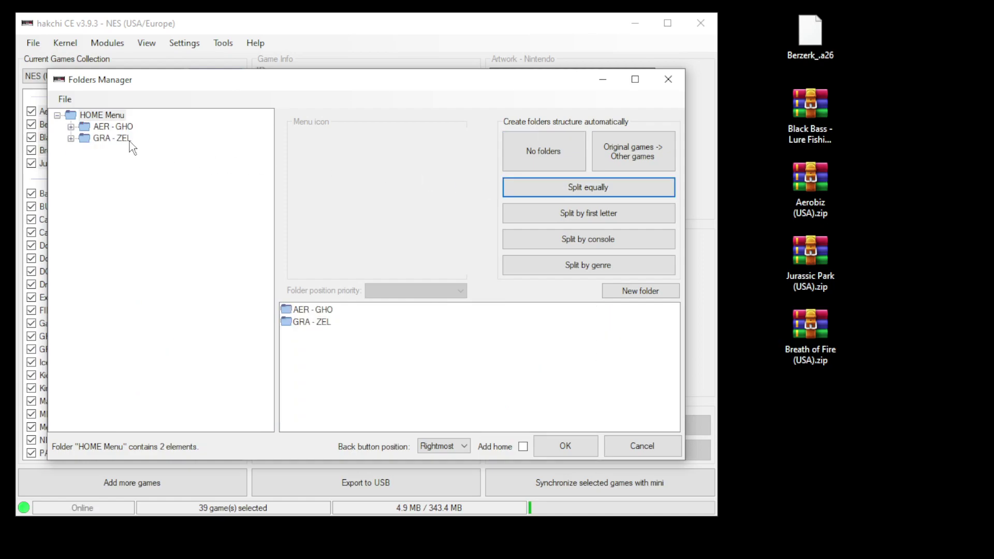
{"action": "left_click", "coordinate": [108, 130]}
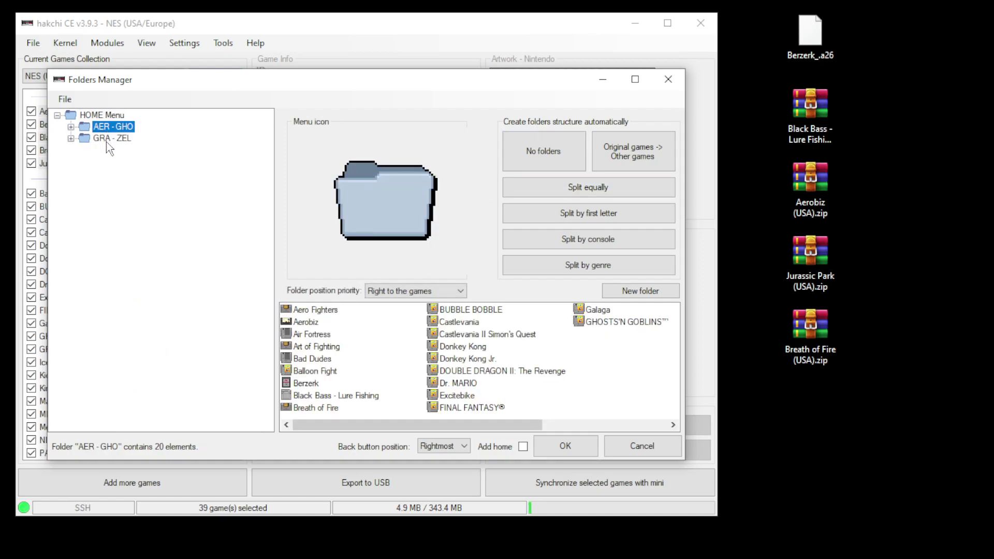
{"action": "left_click", "coordinate": [109, 140]}
{"action": "left_click", "coordinate": [543, 155]}
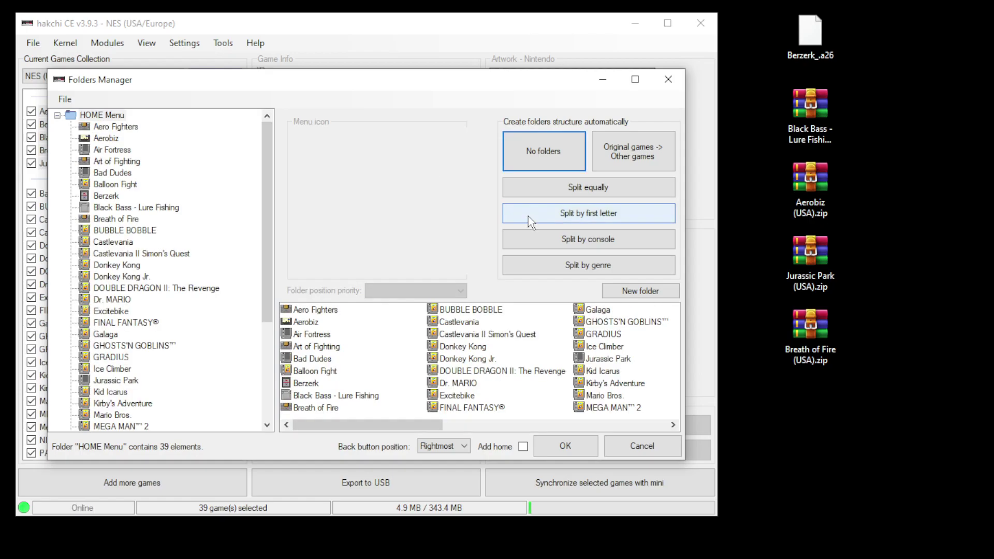
Step: Try Split by first letter, check folders A, E, I and M, then flatten again
{"action": "left_click", "coordinate": [528, 216]}
{"action": "left_click", "coordinate": [97, 128]}
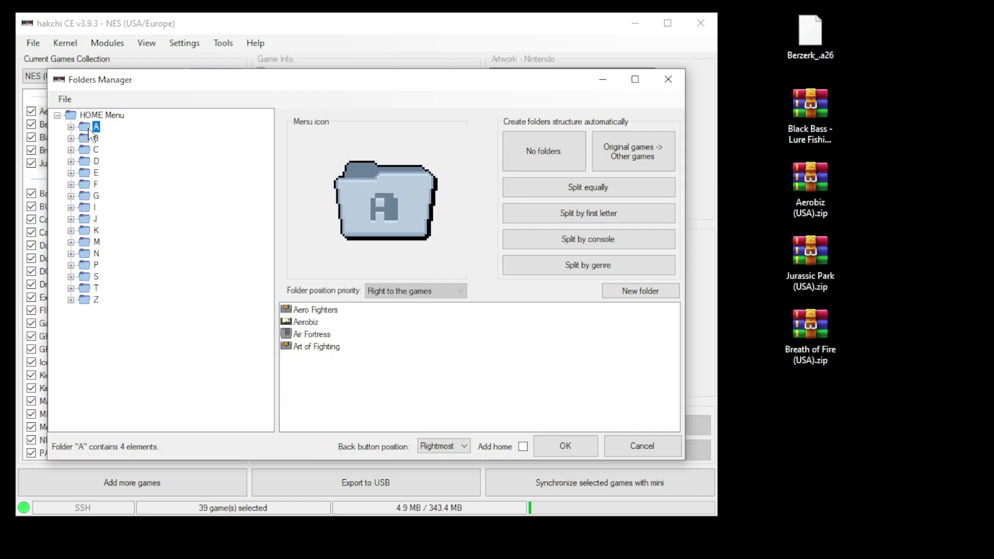
{"action": "left_click", "coordinate": [94, 177]}
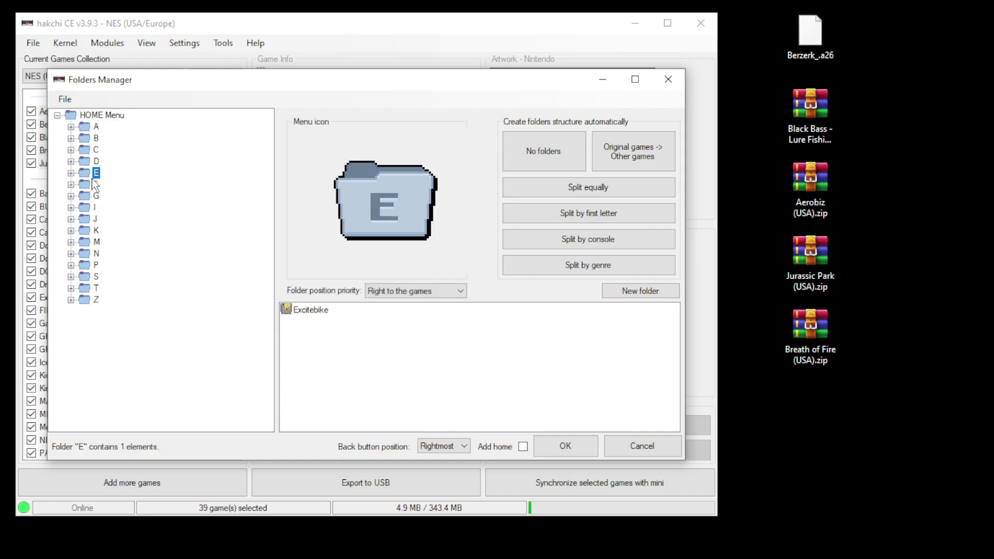
{"action": "left_click", "coordinate": [93, 212]}
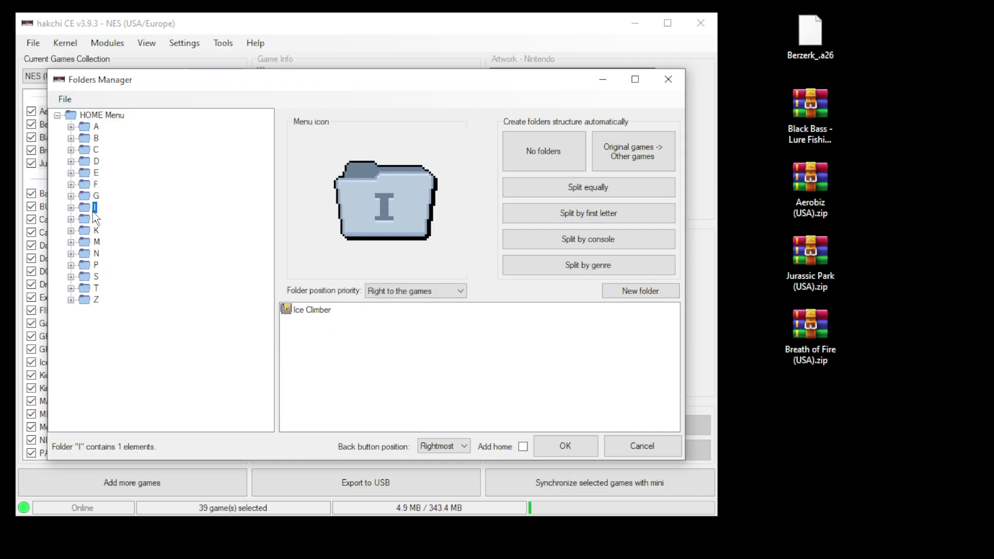
{"action": "left_click", "coordinate": [95, 244]}
{"action": "left_click", "coordinate": [544, 152]}
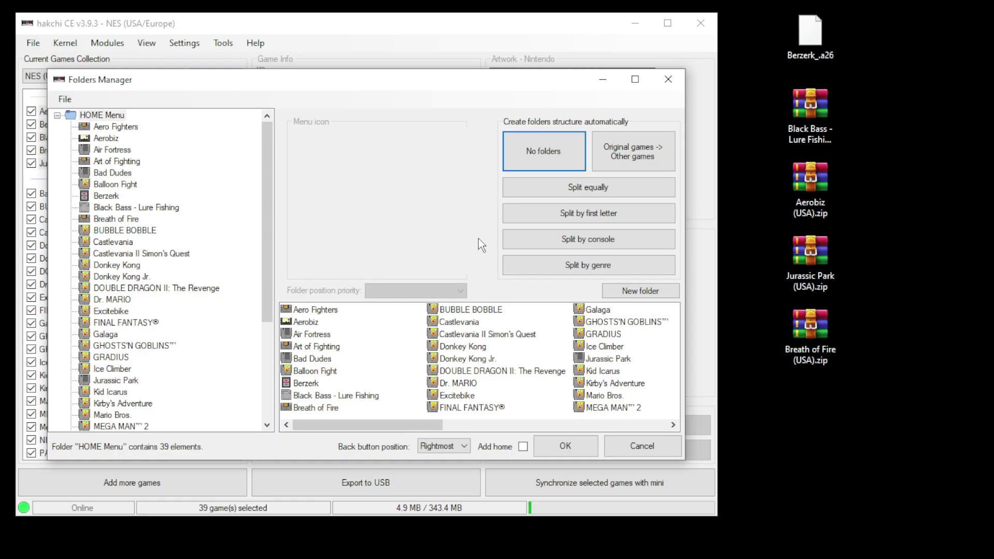
{"action": "left_click", "coordinate": [534, 238]}
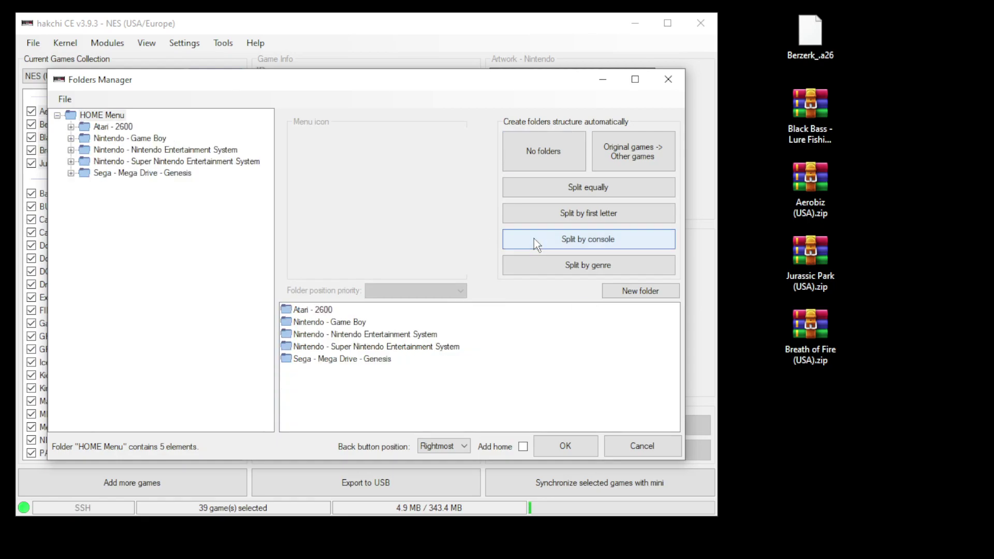
{"action": "left_click", "coordinate": [122, 128]}
{"action": "left_click", "coordinate": [117, 139]}
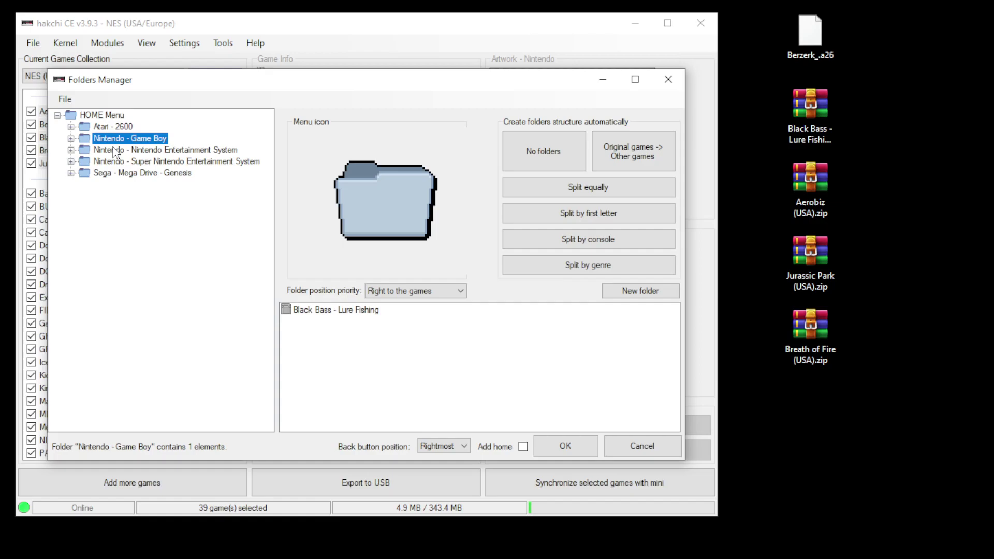
{"action": "left_click", "coordinate": [115, 151]}
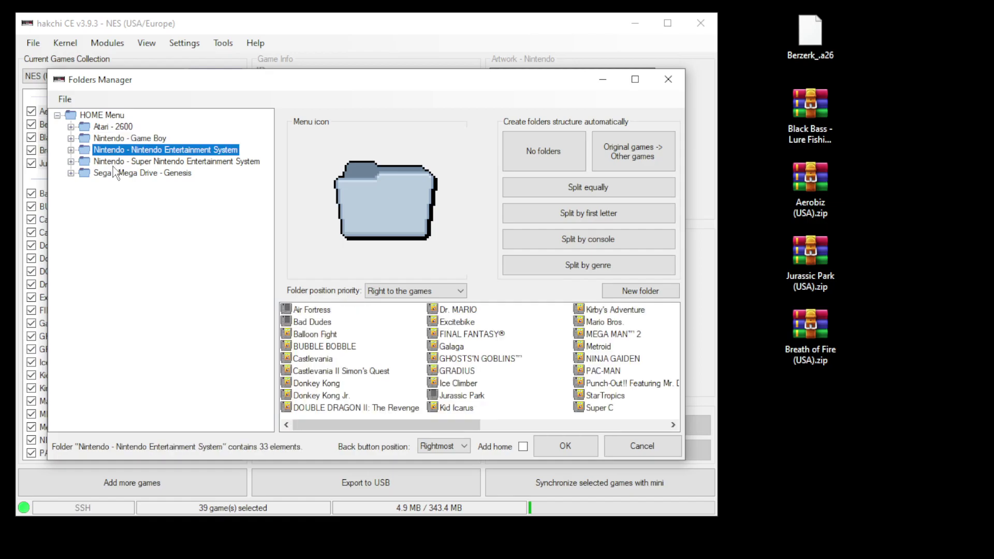
{"action": "left_click", "coordinate": [114, 166]}
{"action": "left_click", "coordinate": [545, 150]}
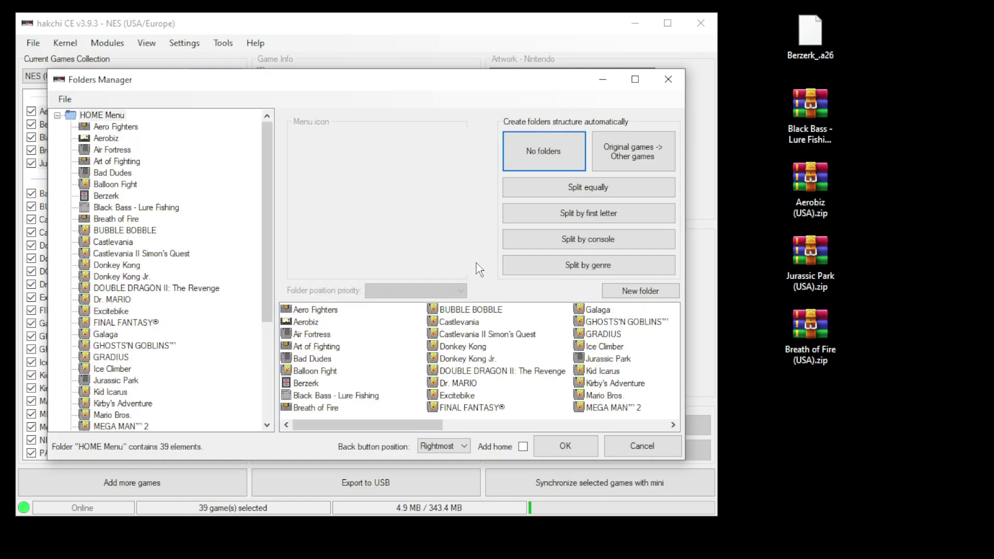
{"action": "left_click", "coordinate": [555, 261]}
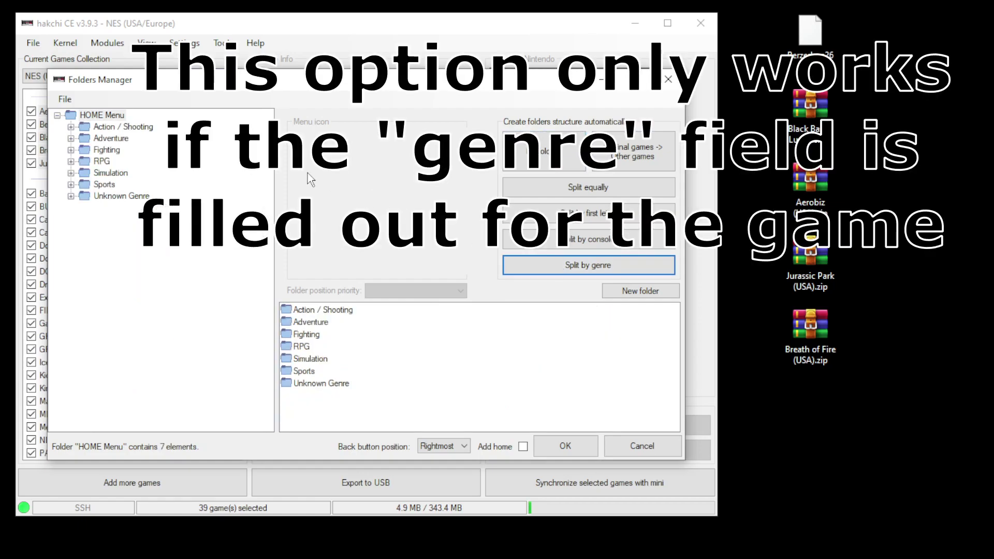
{"action": "left_click", "coordinate": [120, 128]}
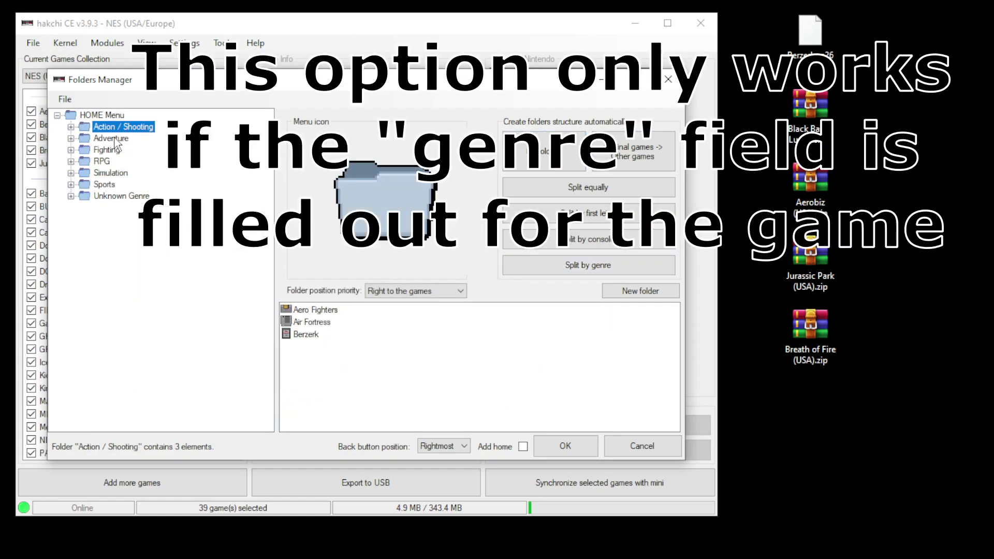
{"action": "left_click", "coordinate": [114, 139]}
{"action": "left_click", "coordinate": [112, 185]}
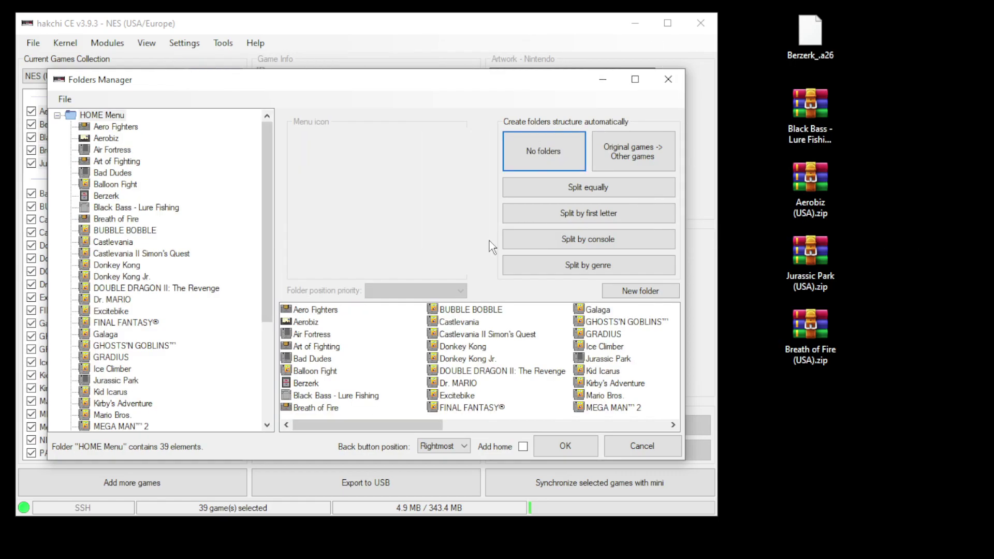
Step: Split the games by console and give the Atari - 2600 folder the 2600 console icon
{"action": "left_click", "coordinate": [548, 244]}
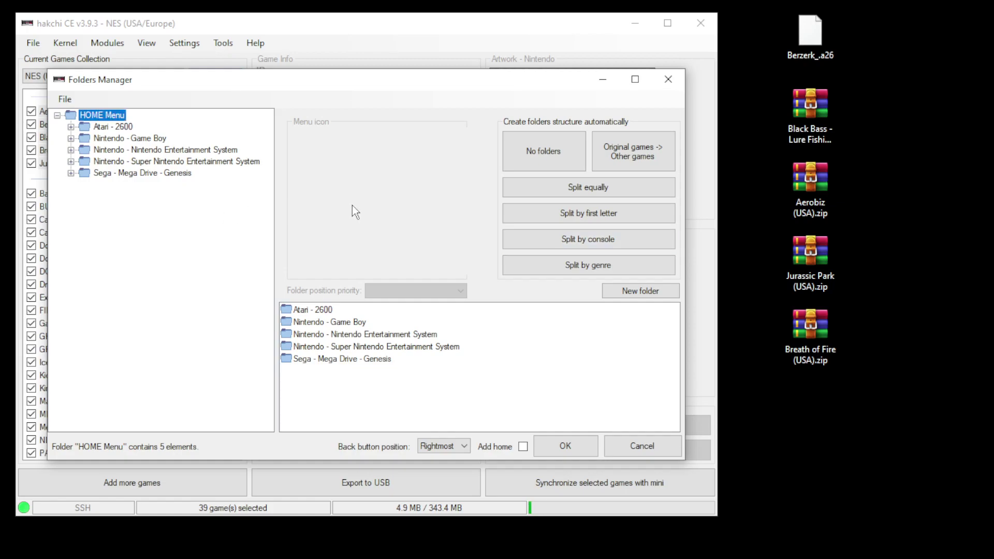
{"action": "left_click", "coordinate": [107, 128]}
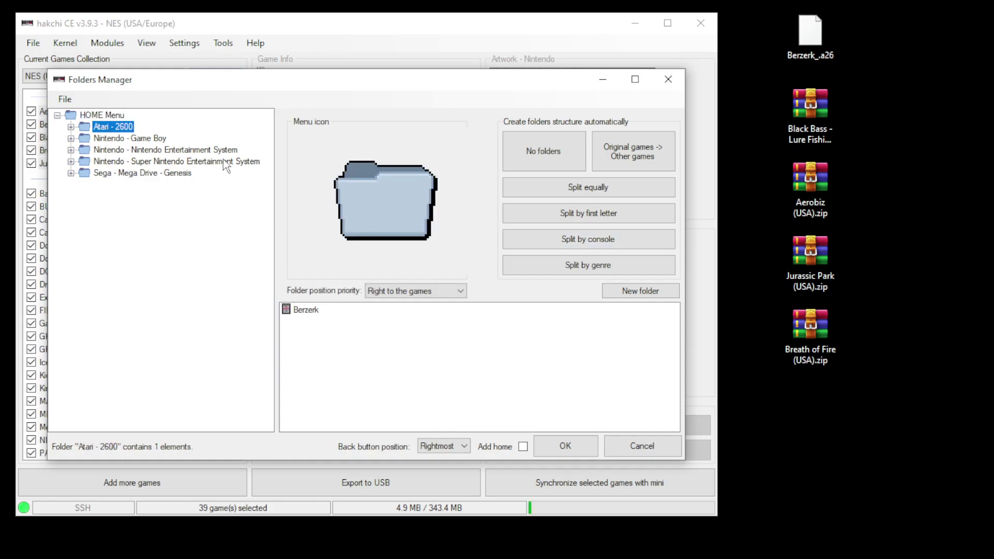
{"action": "left_click", "coordinate": [383, 217]}
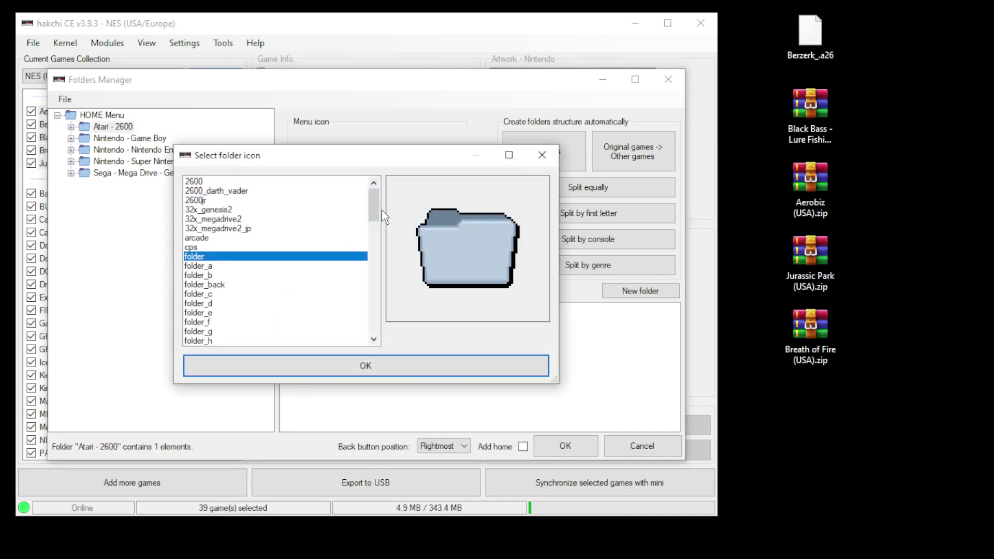
{"action": "left_click", "coordinate": [202, 182]}
{"action": "left_click", "coordinate": [199, 191]}
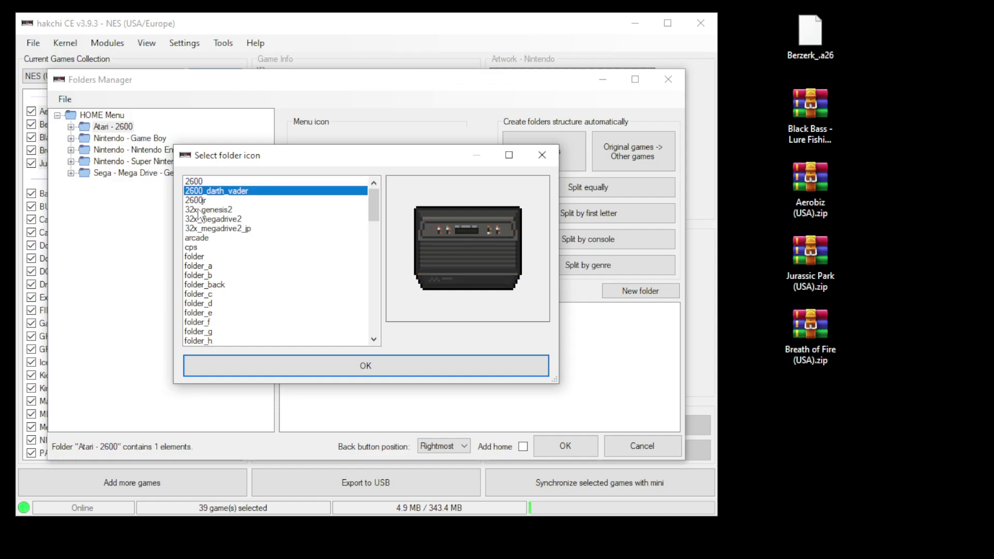
{"action": "left_click", "coordinate": [200, 209]}
{"action": "left_click", "coordinate": [200, 275]}
{"action": "left_click", "coordinate": [207, 313]}
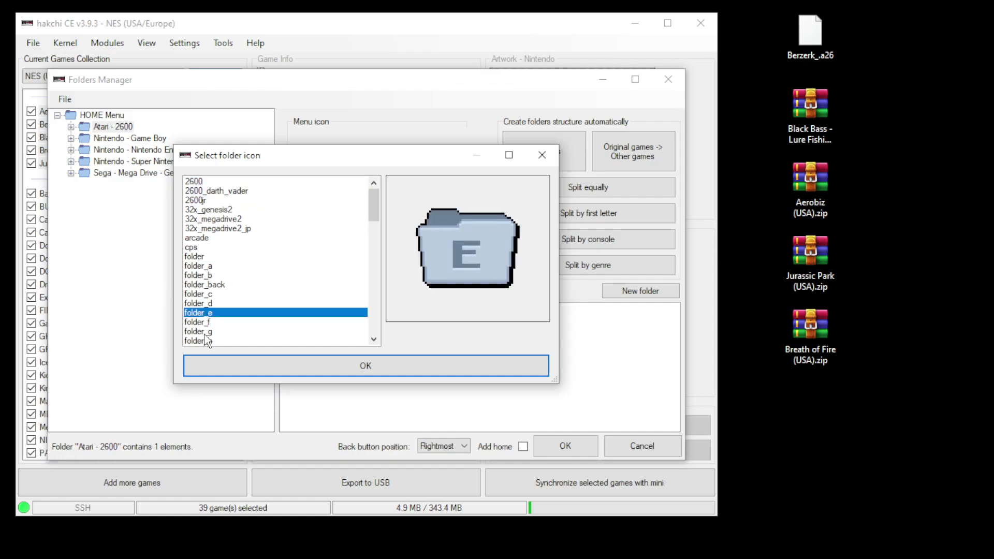
{"action": "key", "text": "Escape"}
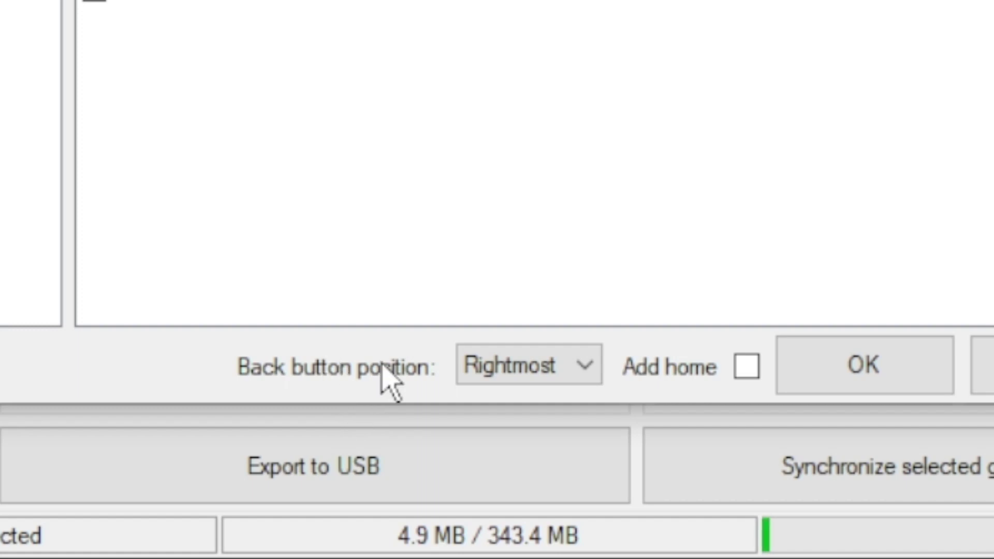
Step: Keep the Back button position at Rightmost and apply the console folder layout
{"action": "left_click", "coordinate": [519, 379]}
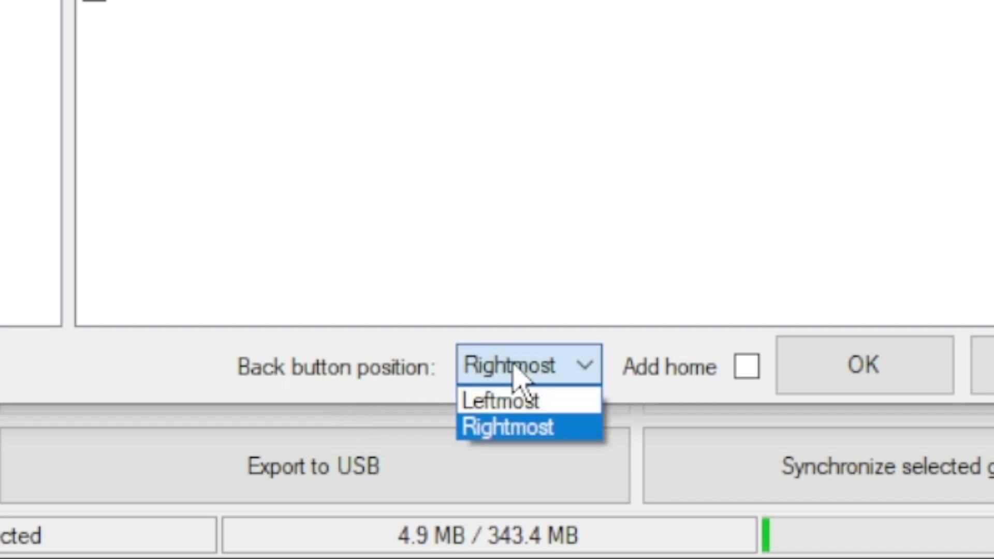
{"action": "left_click", "coordinate": [507, 427]}
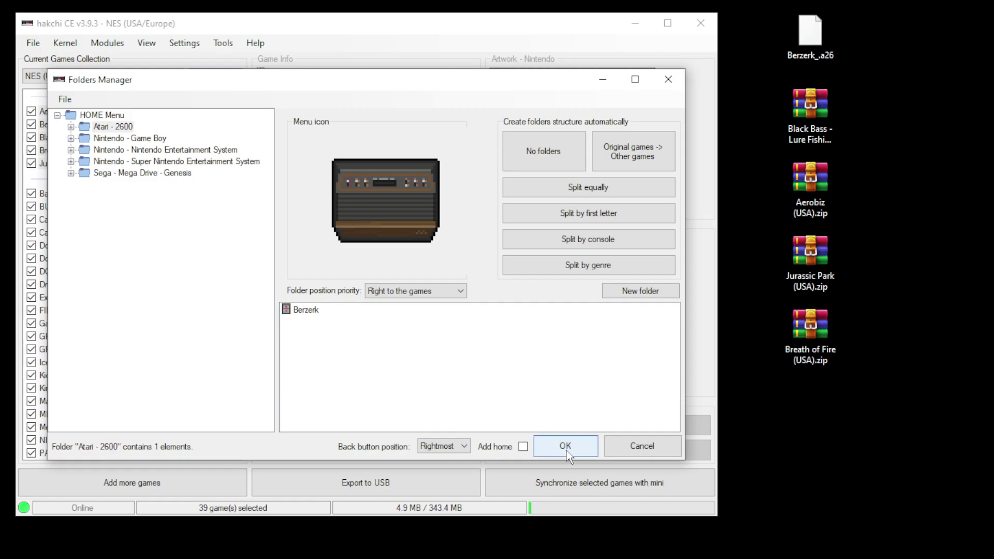
{"action": "left_click", "coordinate": [566, 450]}
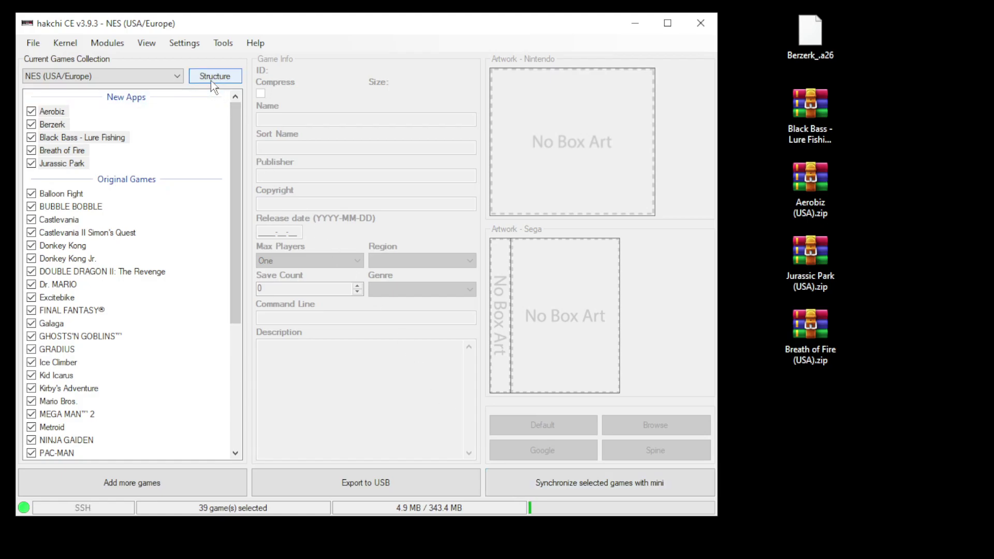
Step: Synchronize the selected games with the mini, confirming the folder layout
{"action": "left_click", "coordinate": [210, 80]}
{"action": "left_click", "coordinate": [526, 483]}
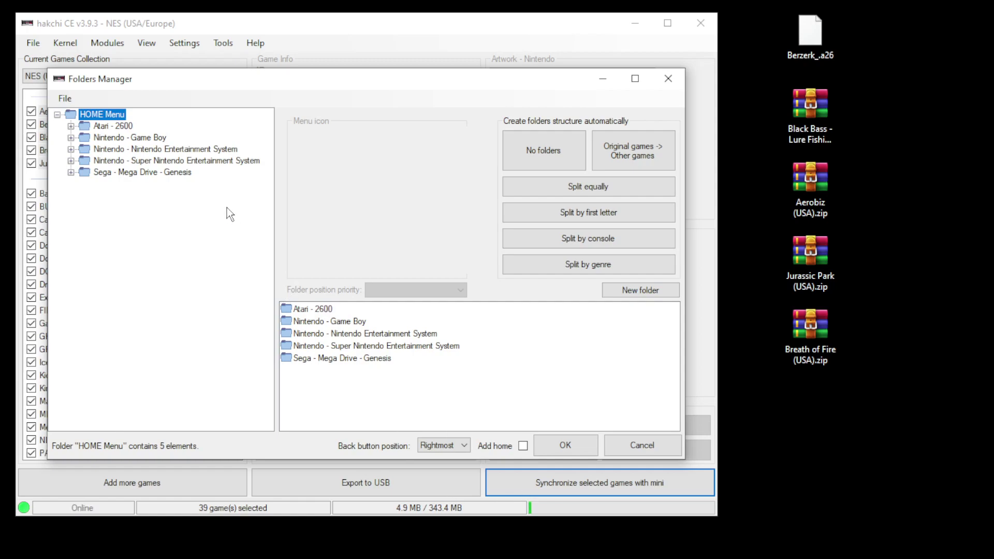
{"action": "left_click", "coordinate": [556, 445]}
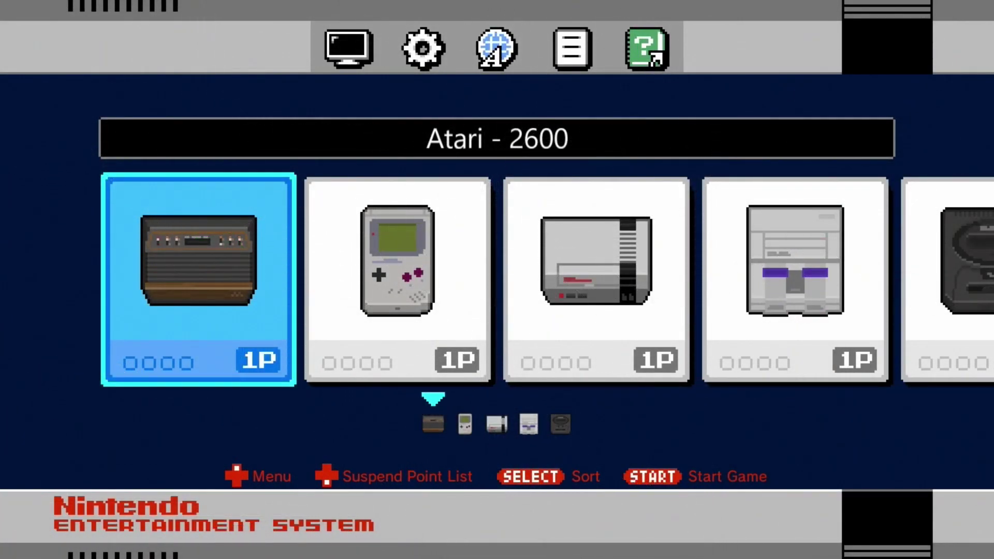
Step: On the console, move to the Super Nintendo folder, browse Aero Fighters and Art of Fighting, and reach Back
{"action": "key", "text": "Right"}
{"action": "key", "text": "Right"}
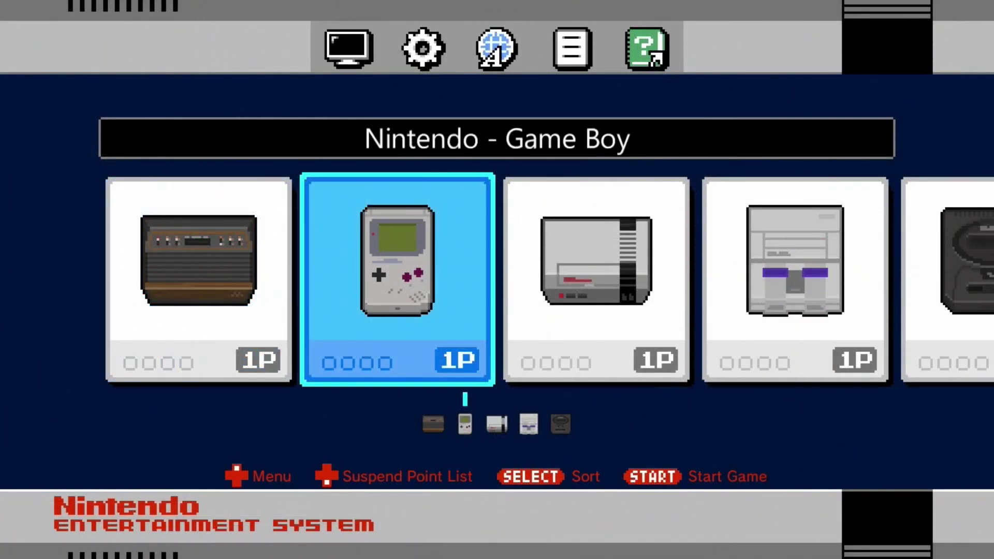
{"action": "key", "text": "Right"}
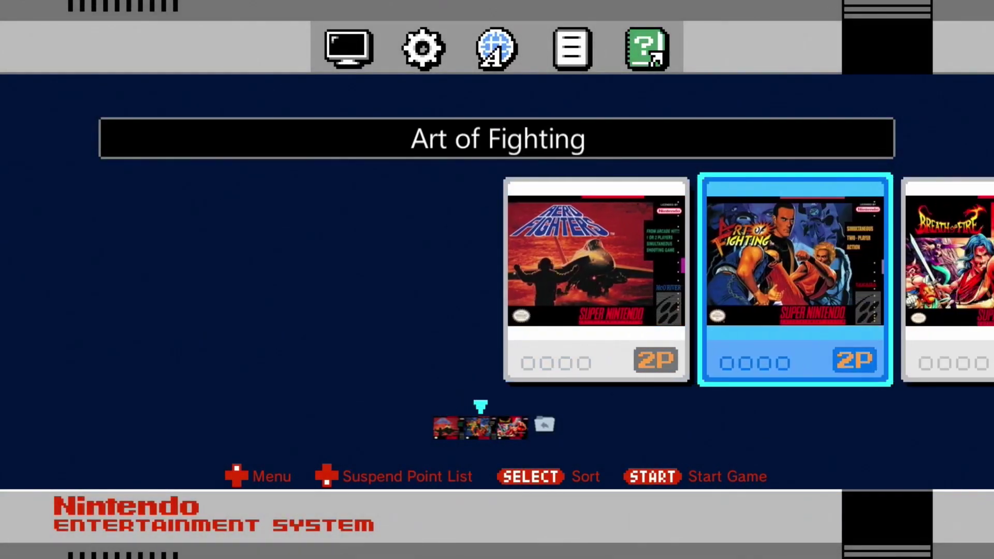
{"action": "key", "text": "Left"}
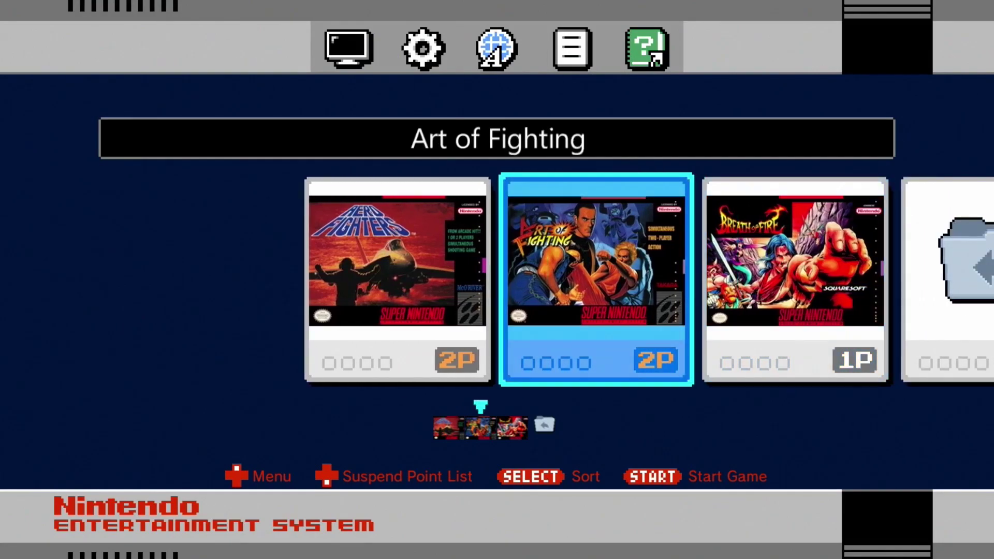
{"action": "key", "text": "Right"}
{"action": "key", "text": "Right"}
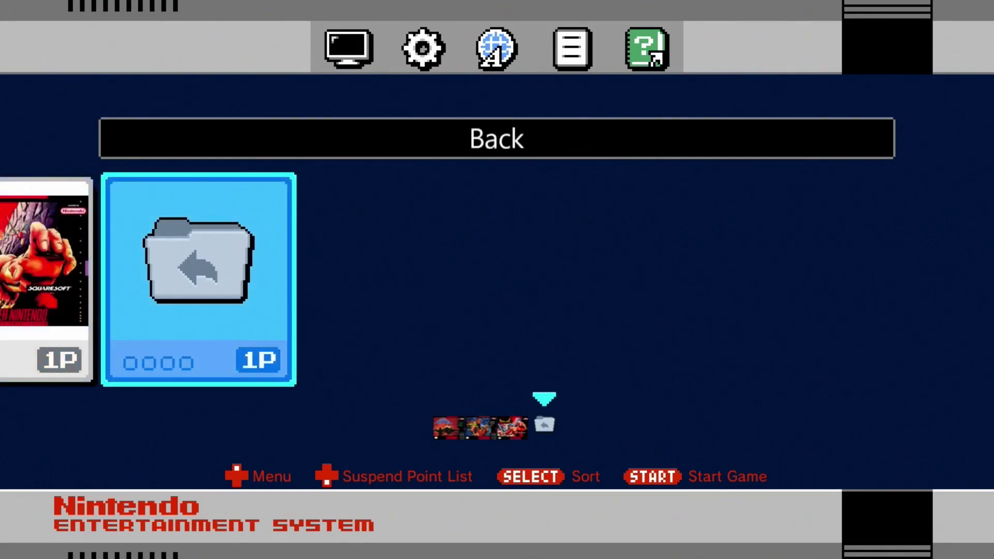
{"action": "key", "text": "Right"}
{"action": "key", "text": "Right"}
{"action": "key", "text": "Right"}
{"action": "key", "text": "Right"}
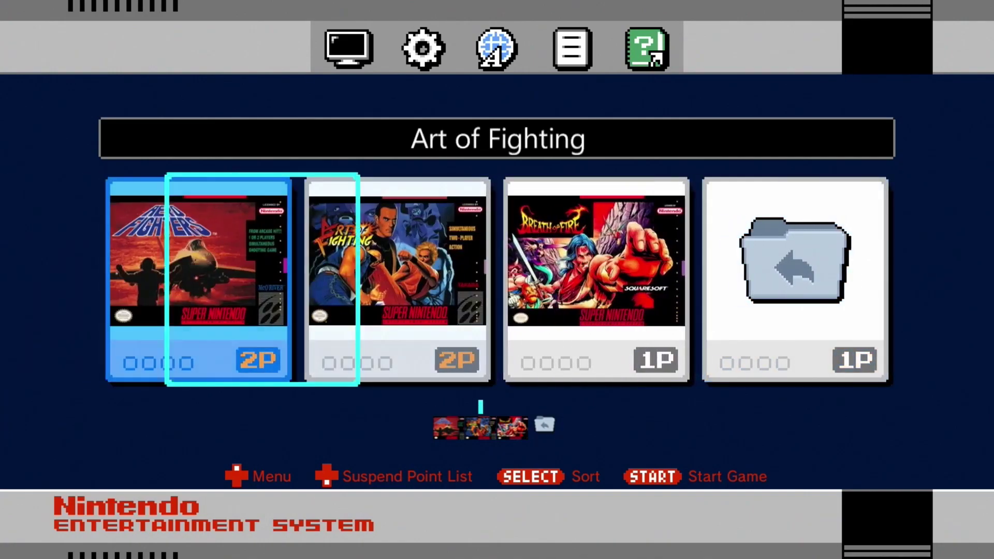
{"action": "key", "text": "Right"}
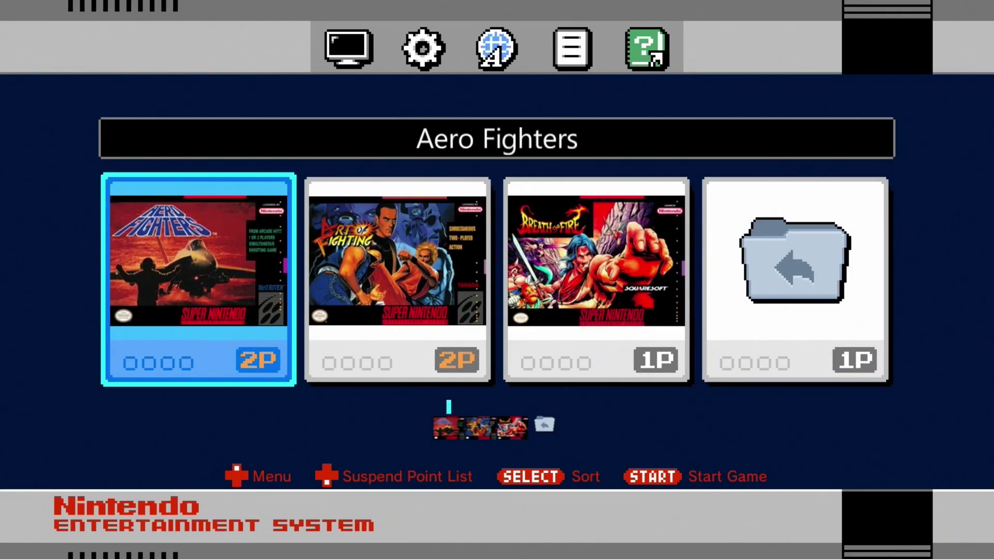
{"action": "key", "text": "Right"}
{"action": "key", "text": "Right"}
{"action": "key", "text": "Right"}
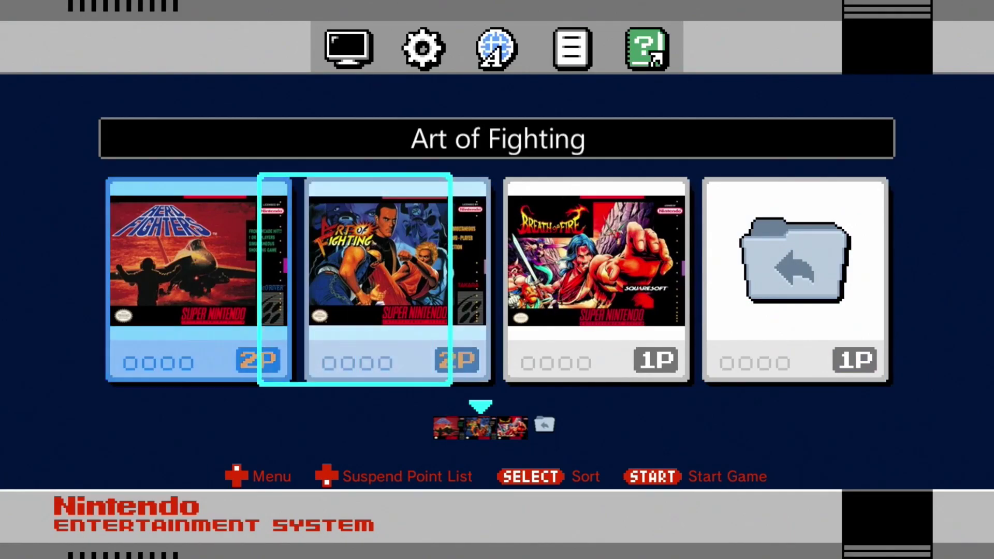